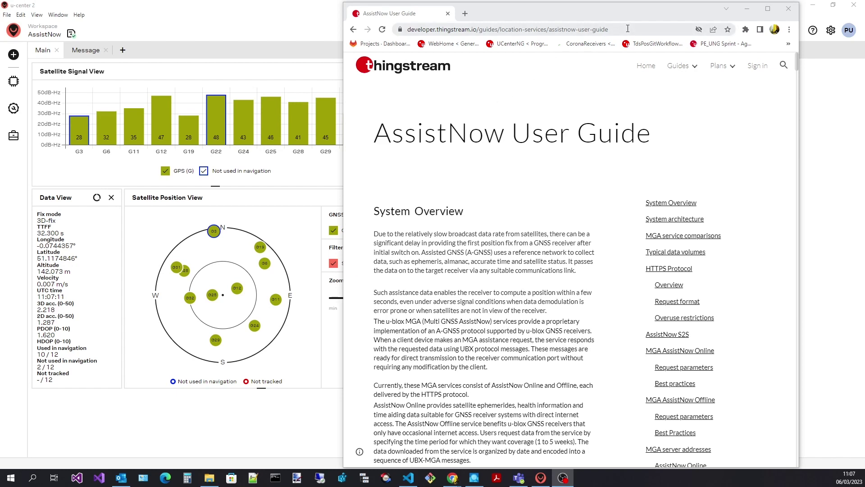
- Return to u-center 2, note the 32.300 s time to first fix, and open AssistNow Online from Tools and Services
drag(609, 30, 407, 28)
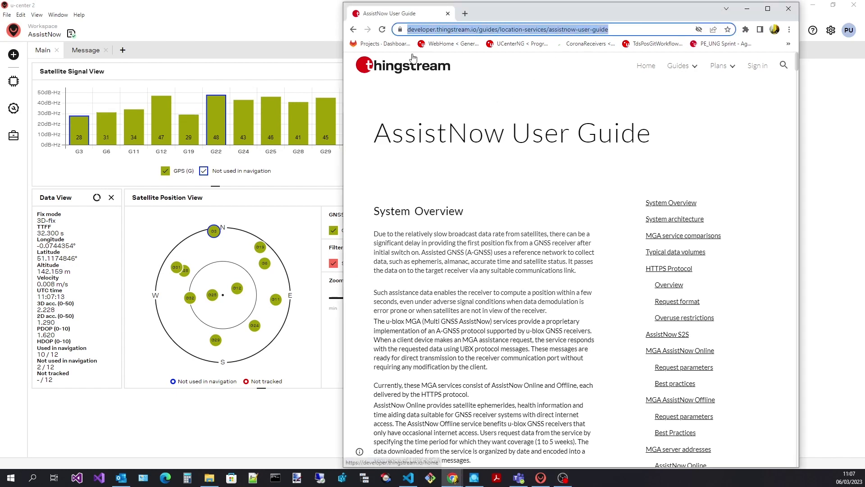
click(501, 93)
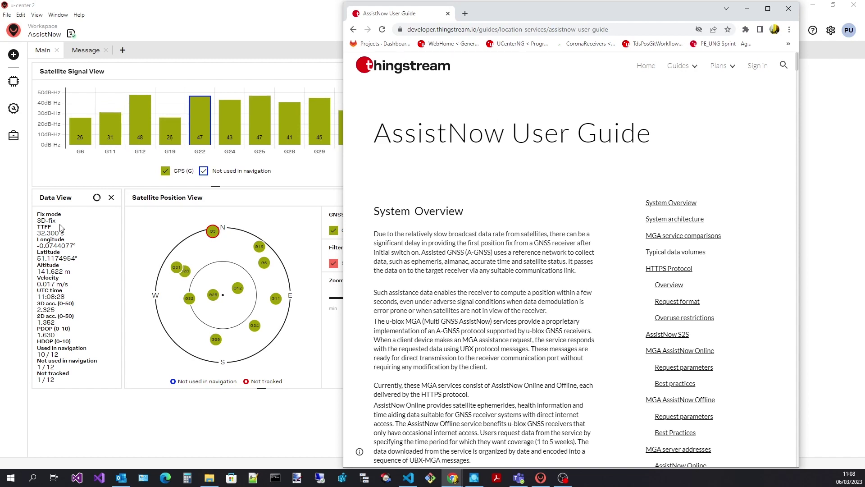
click(40, 230)
drag(37, 233, 75, 236)
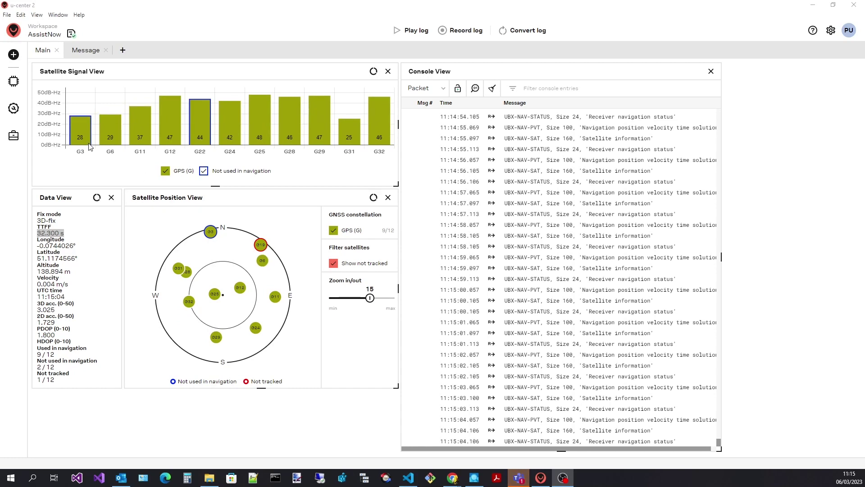
click(14, 108)
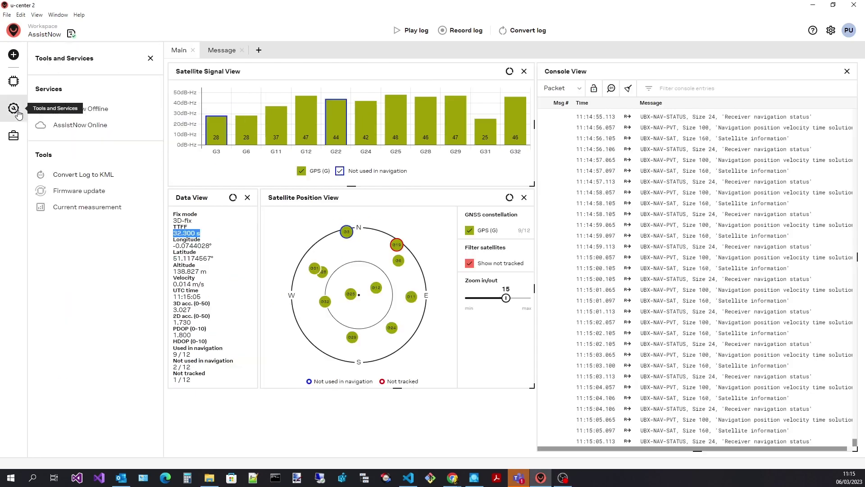
click(99, 130)
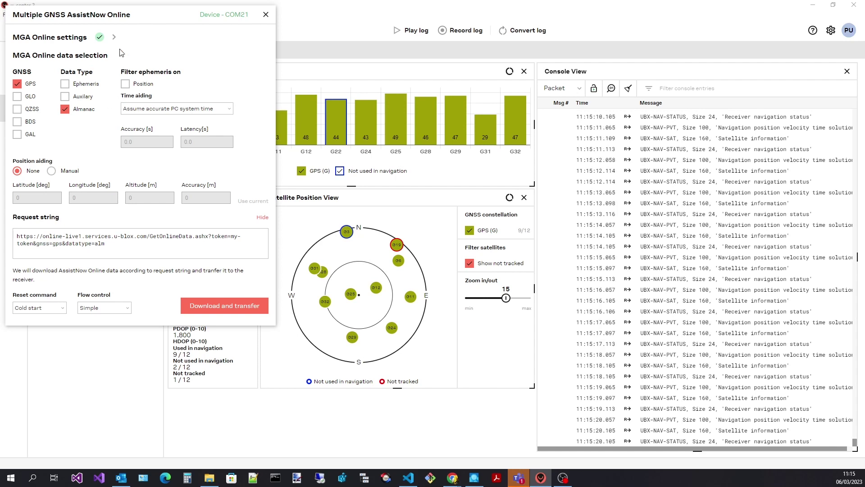
- Expand MGA Online settings, enter the online token, and follow the Register link for a token
click(114, 37)
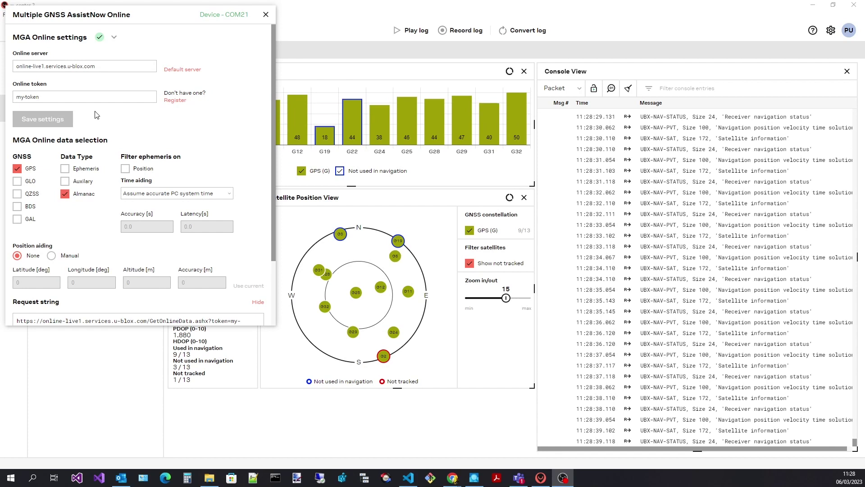
click(62, 96)
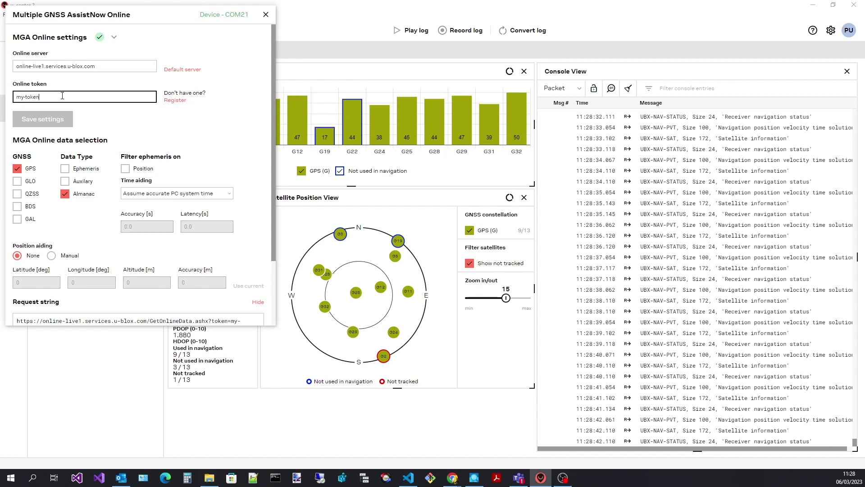
text(1)
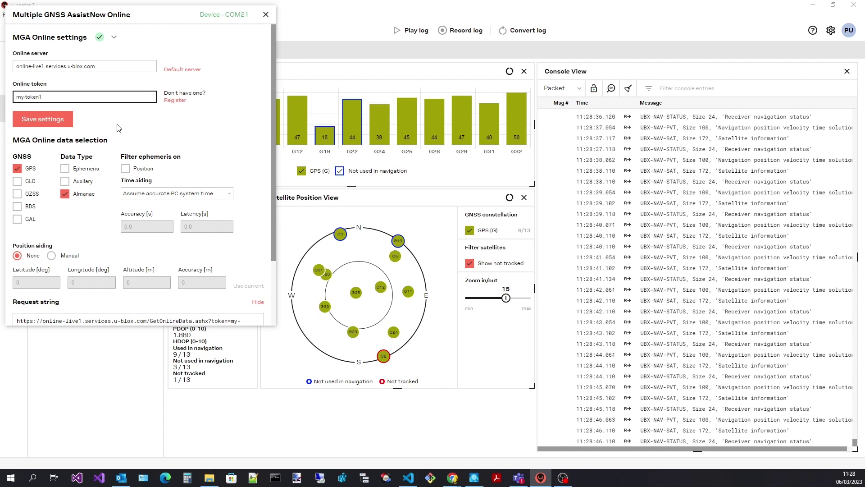
click(180, 101)
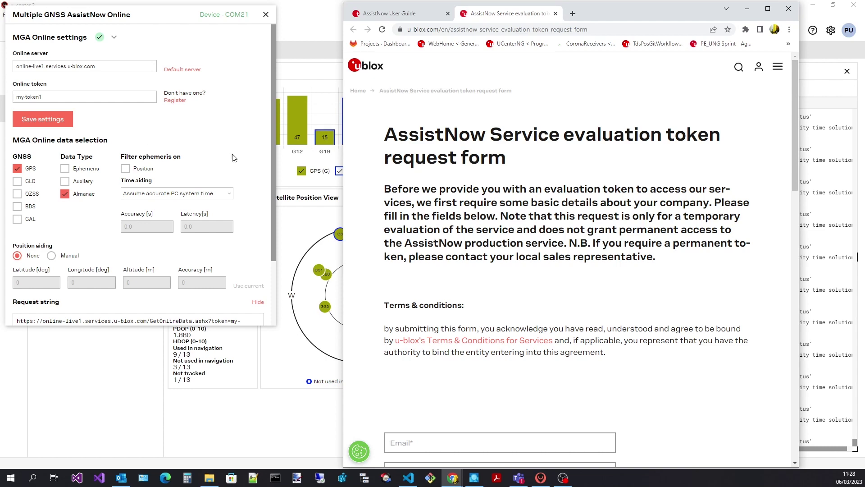
- Scroll down and back up through the AssistNow evaluation token request form's fields
scroll(489, 194, down, 8)
scroll(488, 194, down, 8)
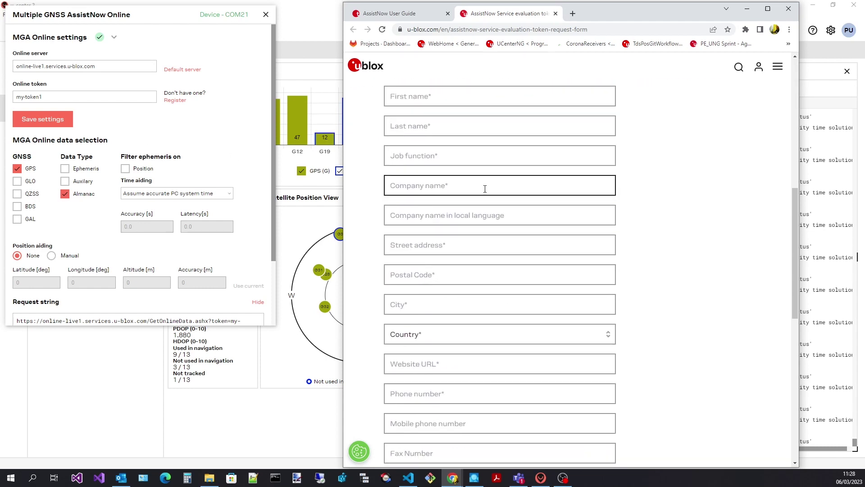
scroll(482, 191, up, 1)
scroll(482, 190, up, 3)
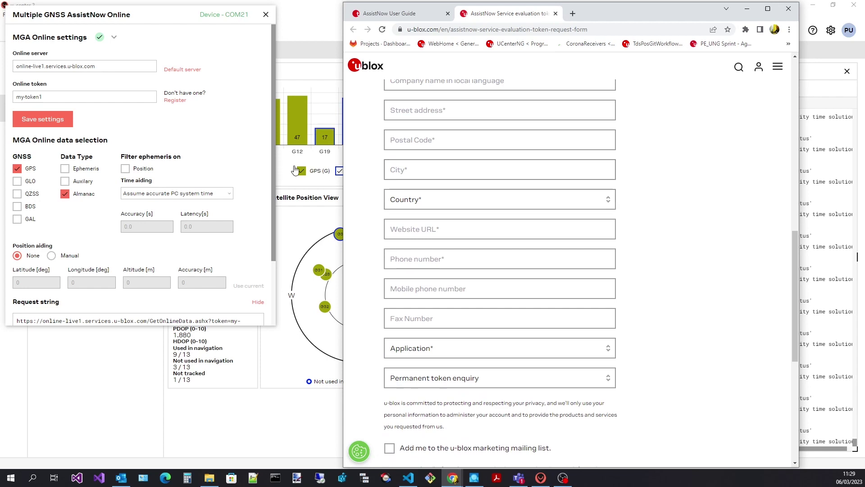
- Save the MGA Online settings and add GLO, QZSS, BDS and GAL to the requested constellations
click(125, 128)
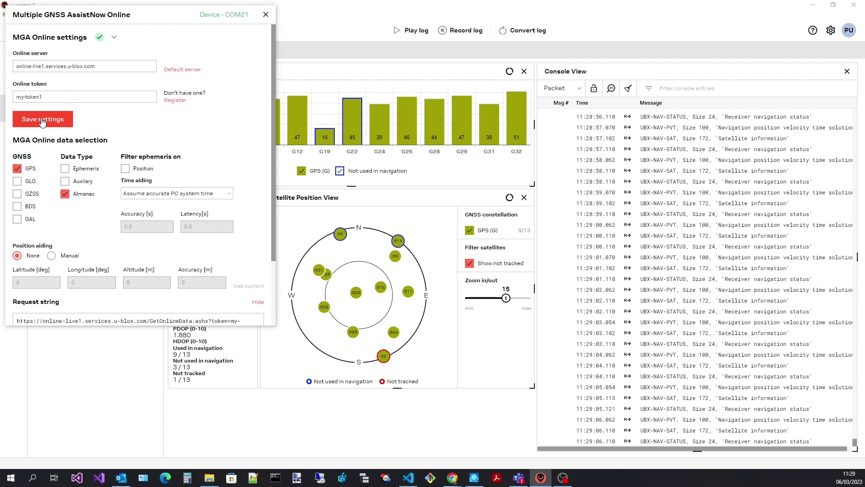
click(42, 120)
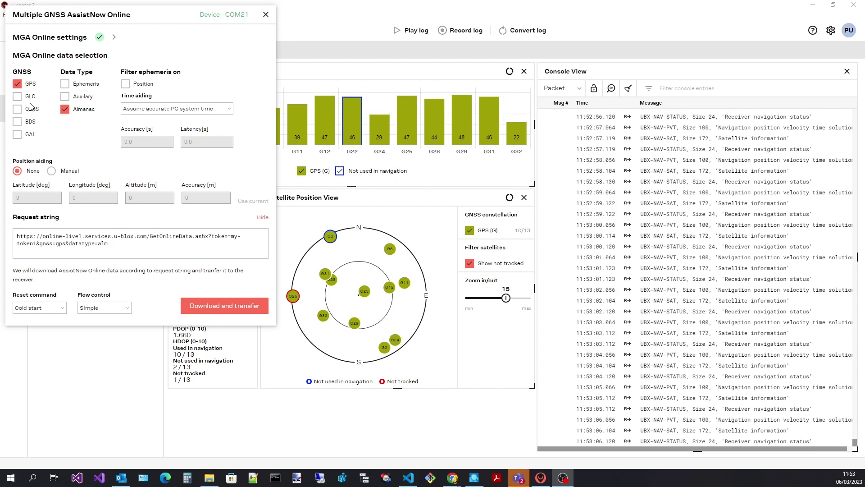
click(17, 96)
click(18, 109)
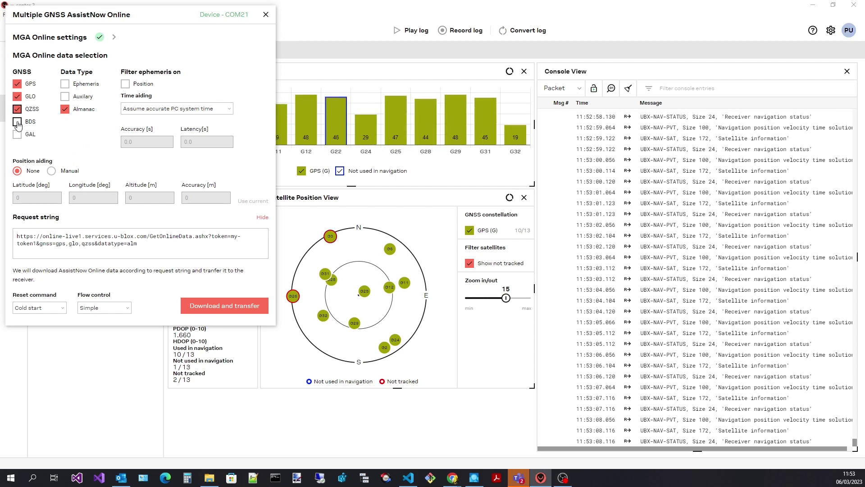
click(17, 121)
click(17, 134)
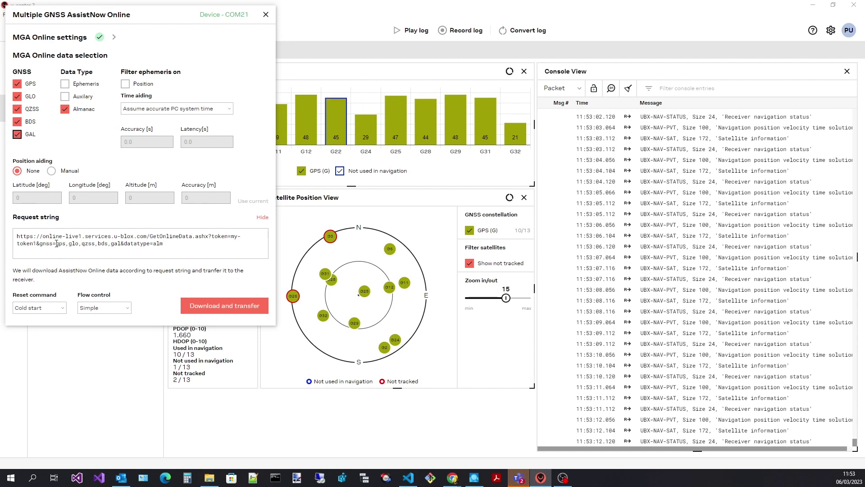
- Check the request string's constellation list, then clear GAL, BDS, QZSS and GLO, leaving only GPS
drag(39, 243, 107, 243)
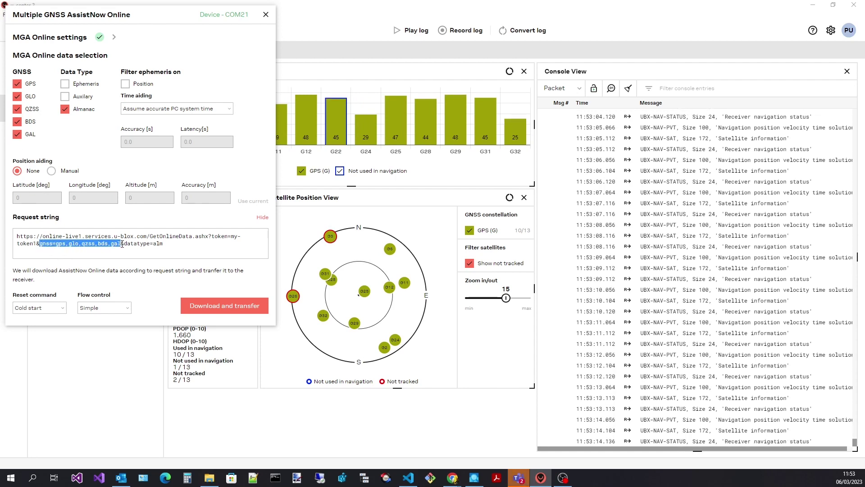
click(18, 135)
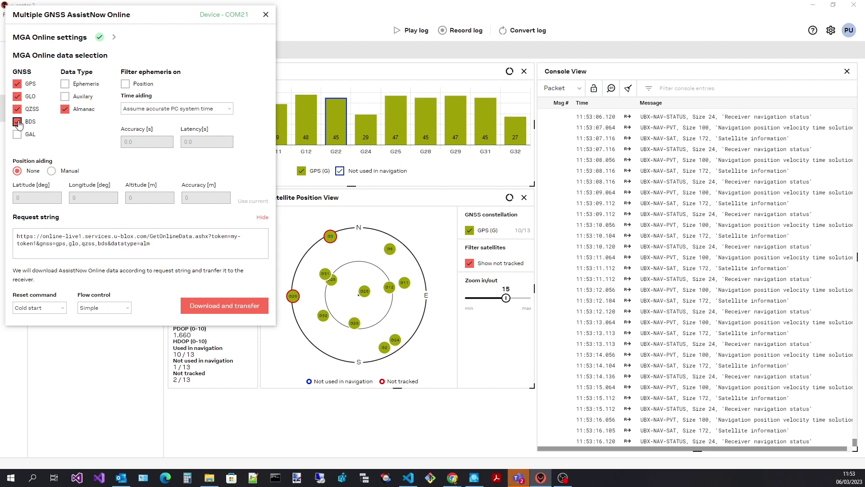
click(17, 122)
click(18, 109)
click(18, 97)
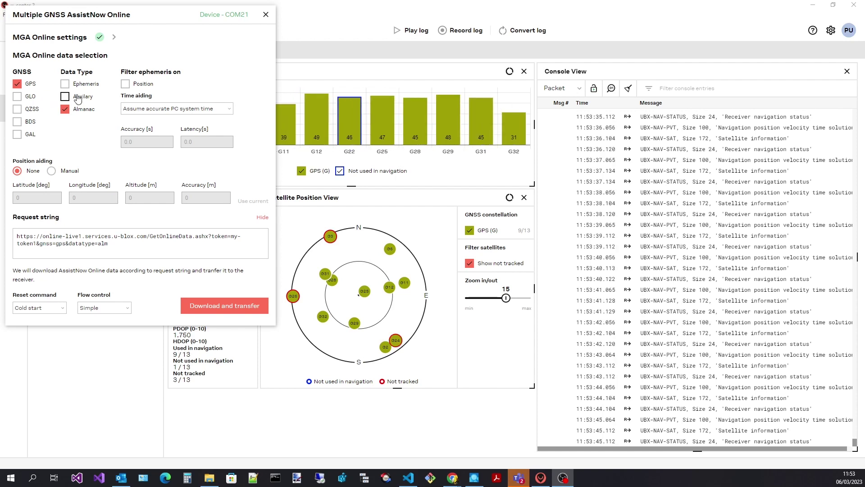
- Tick Ephemeris, try Auxilary then untick it, so the request reads datatype=eph,alm
click(65, 84)
click(65, 96)
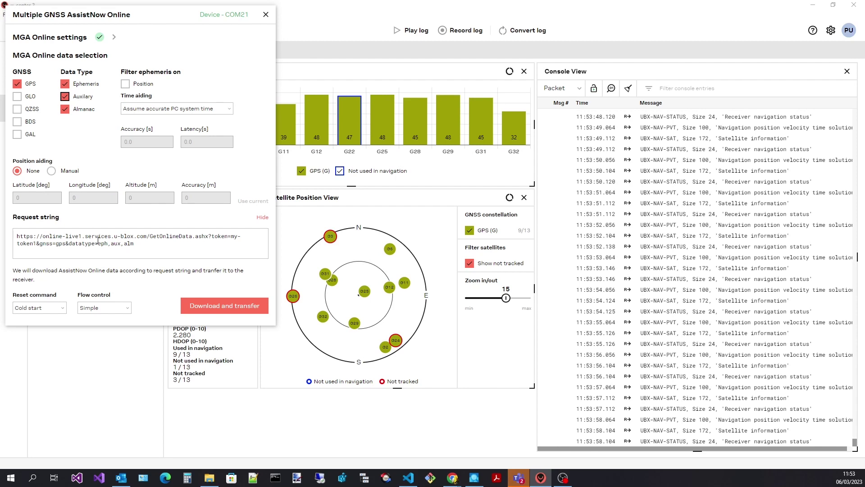
drag(134, 244, 91, 244)
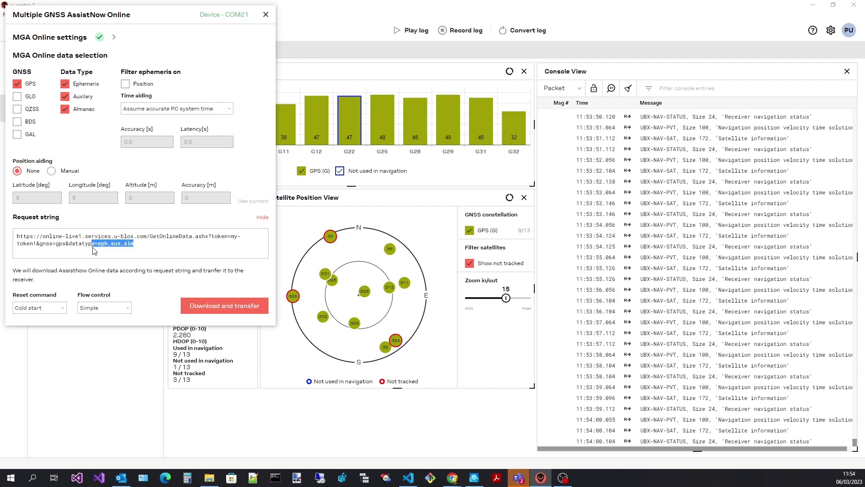
click(65, 97)
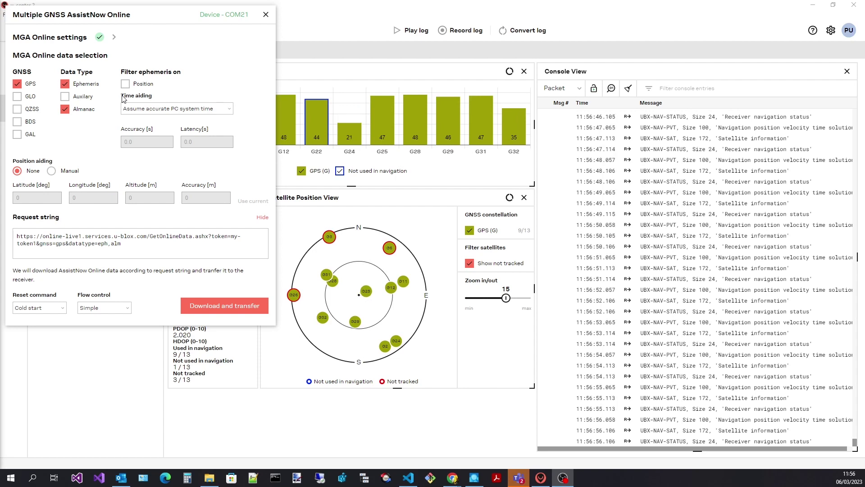
- Toggle the ephemeris position filter on and back off, and keep time aiding on Assume accurate PC system time
click(125, 84)
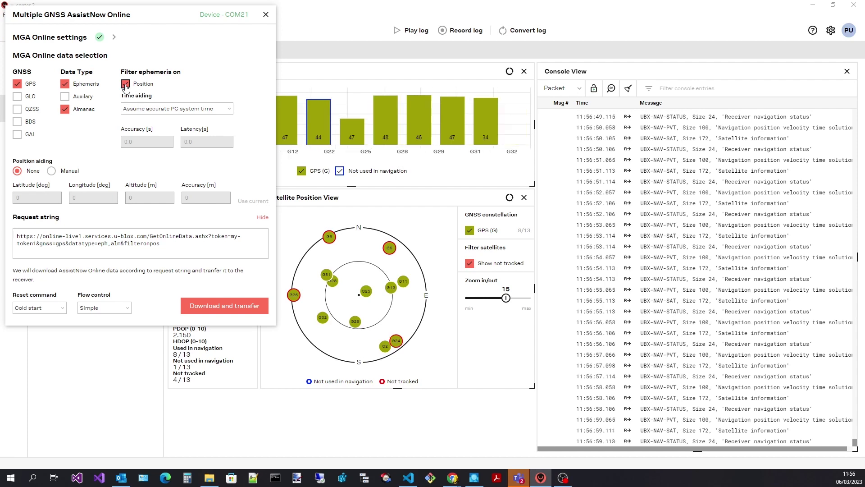
click(125, 84)
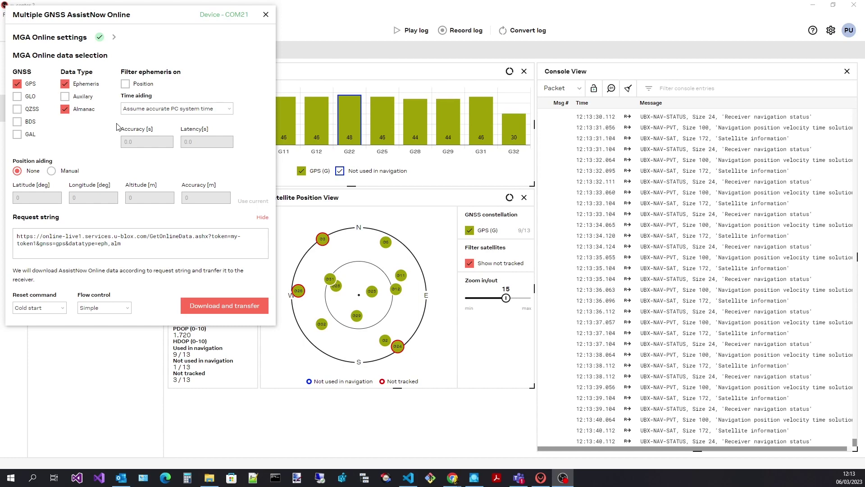
click(148, 108)
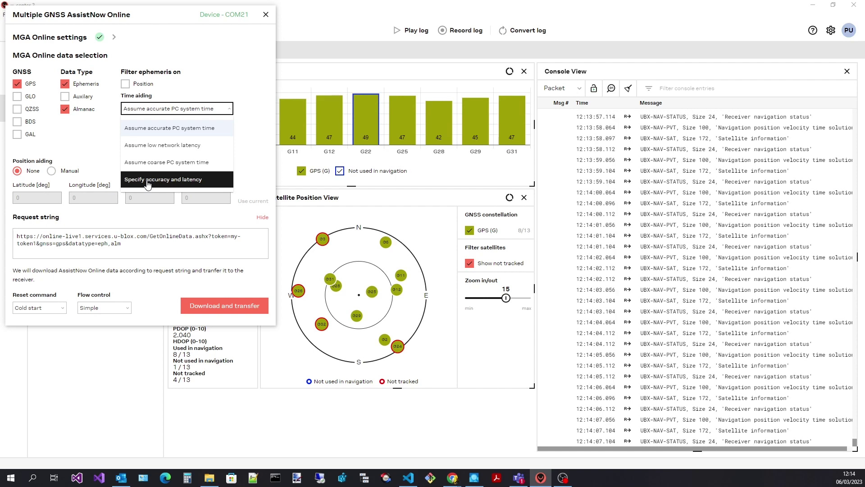
click(145, 128)
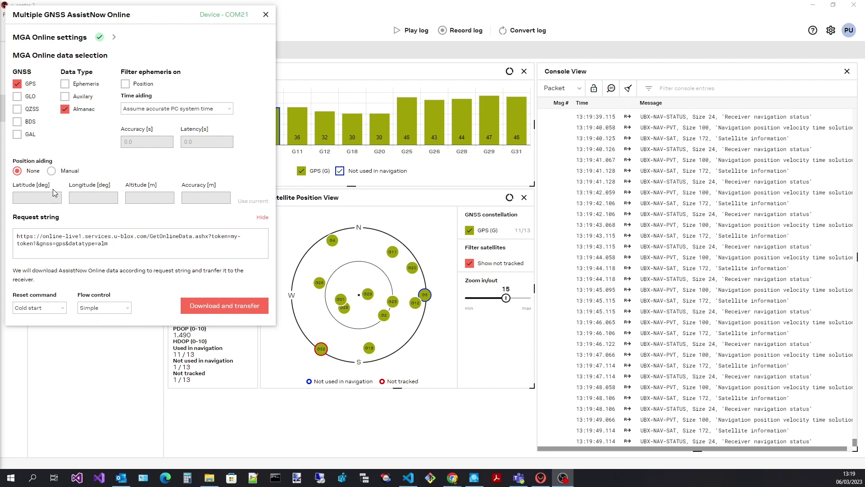
- Set Manual position aiding, fill latitude, longitude, altitude and accuracy via Use current, then revert to None
click(51, 171)
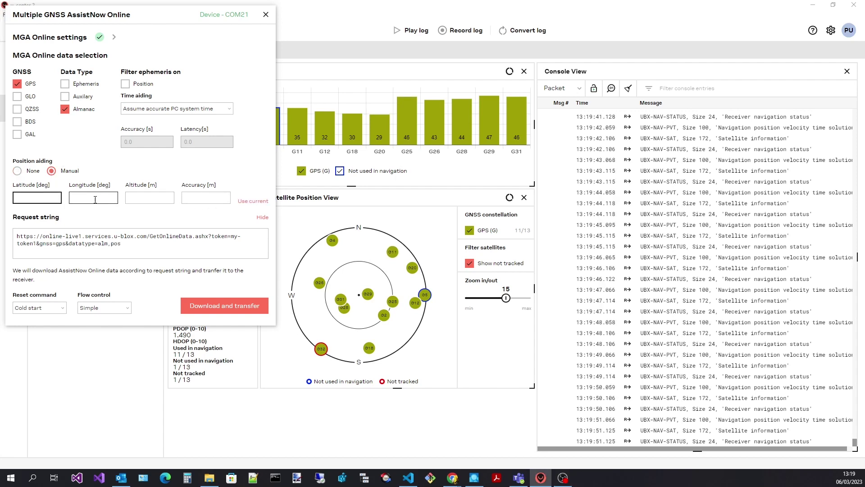
click(174, 198)
click(205, 198)
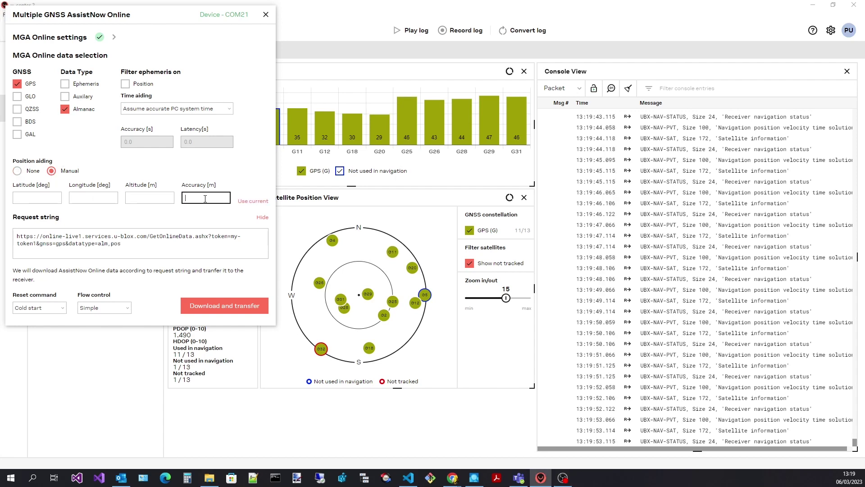
click(252, 203)
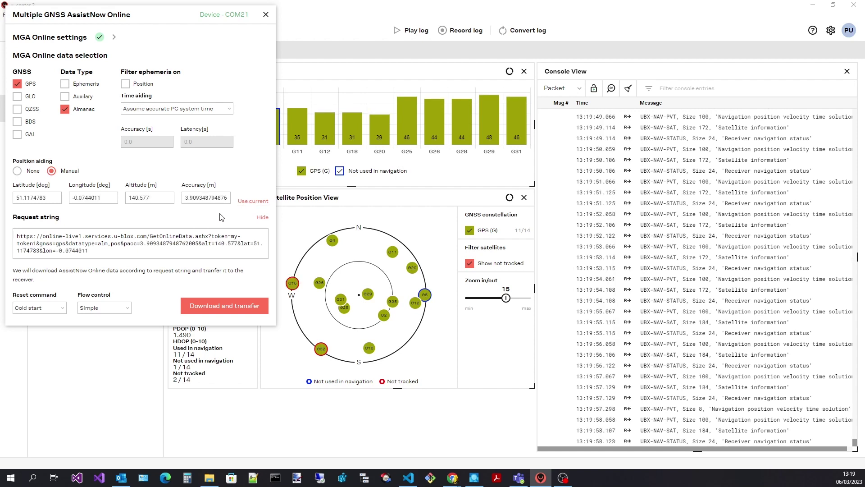
drag(89, 250, 124, 243)
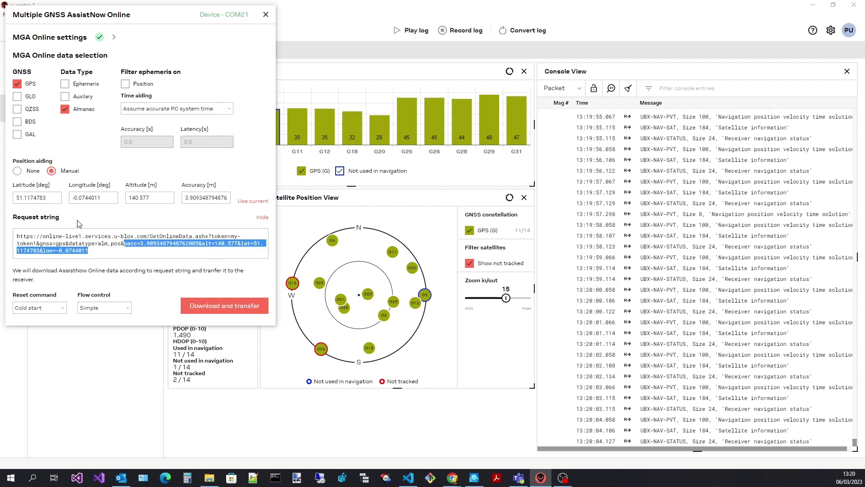
click(17, 171)
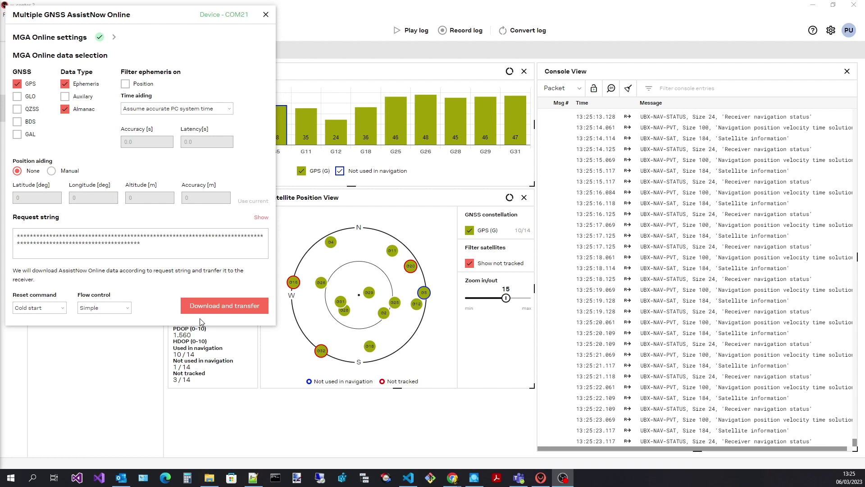
- Download the GPS assistance data and transfer it to the receiver with a cold-start reset
click(206, 306)
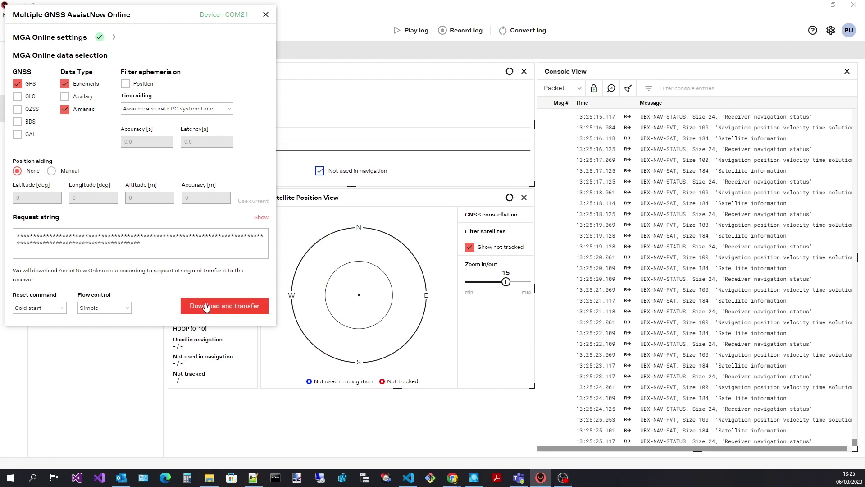